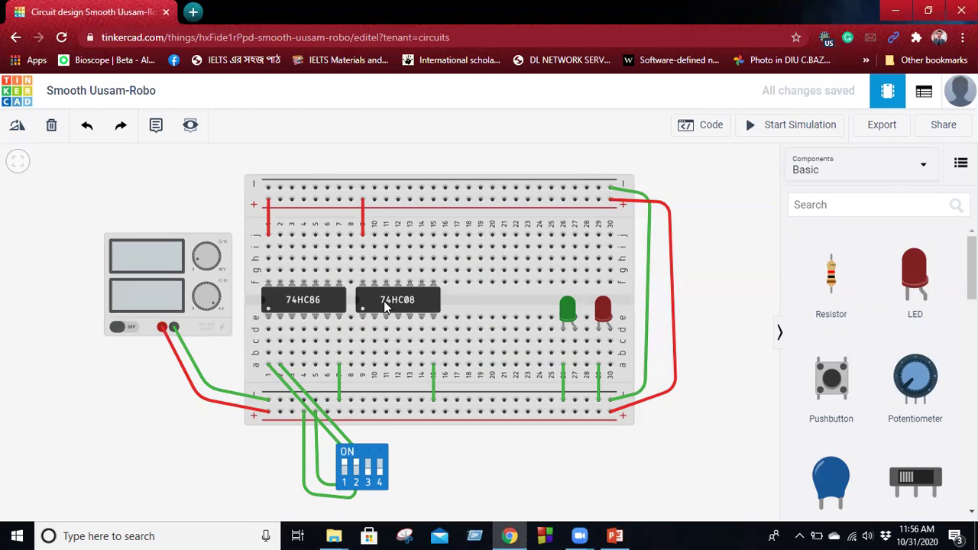
- Search the components for 7432 and place the 74HC32 Quad OR gate across the breadboard's centre gap at columns 17 to 23
{"action": "left_click", "coordinate": [842, 211]}
{"action": "type", "text": "7432"}
{"action": "left_click", "coordinate": [841, 229]}
{"action": "left_click_drag", "start_coordinate": [844, 310], "coordinate": [495, 301]}
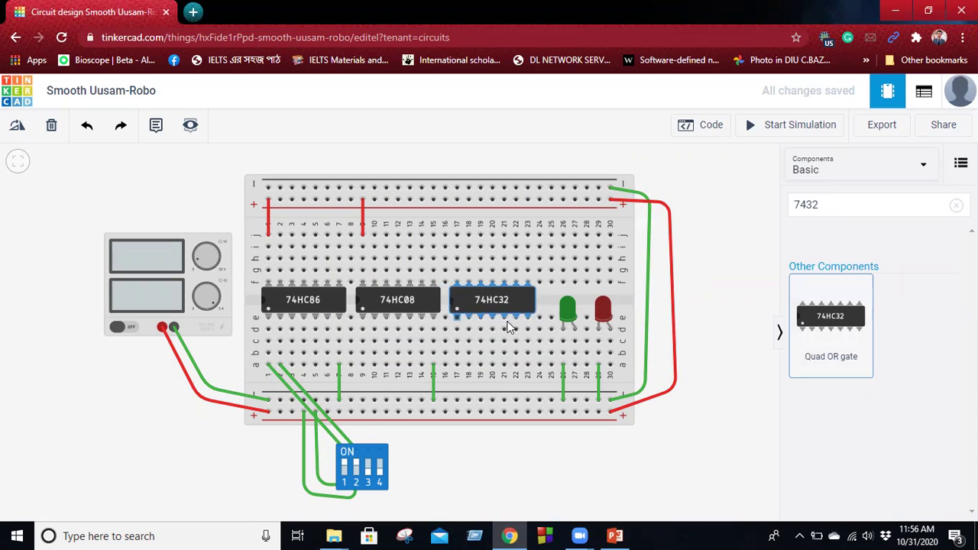
- Wire the 74HC32's ground from a23 to the lower negative rail and its supply from j17 to the upper positive rail in red
{"action": "left_click", "coordinate": [527, 365]}
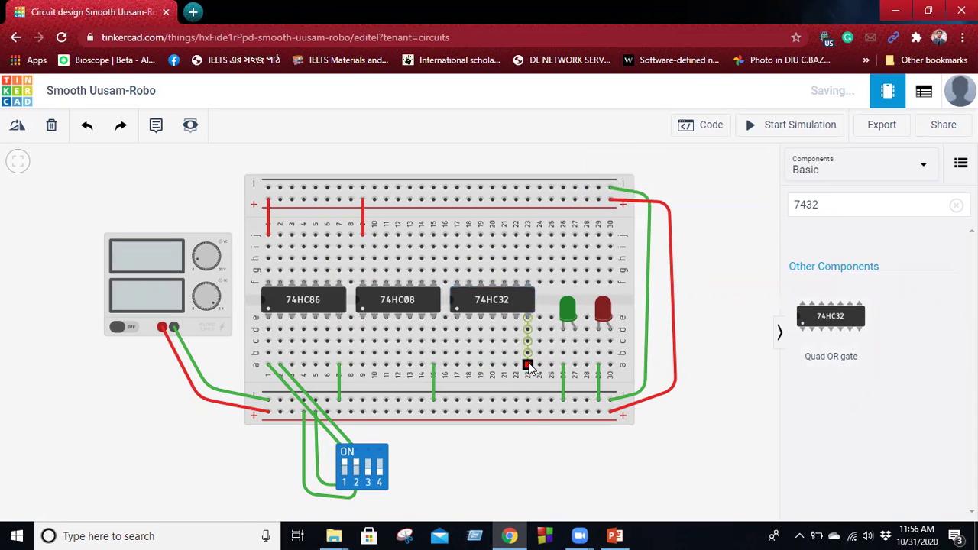
{"action": "left_click", "coordinate": [527, 399]}
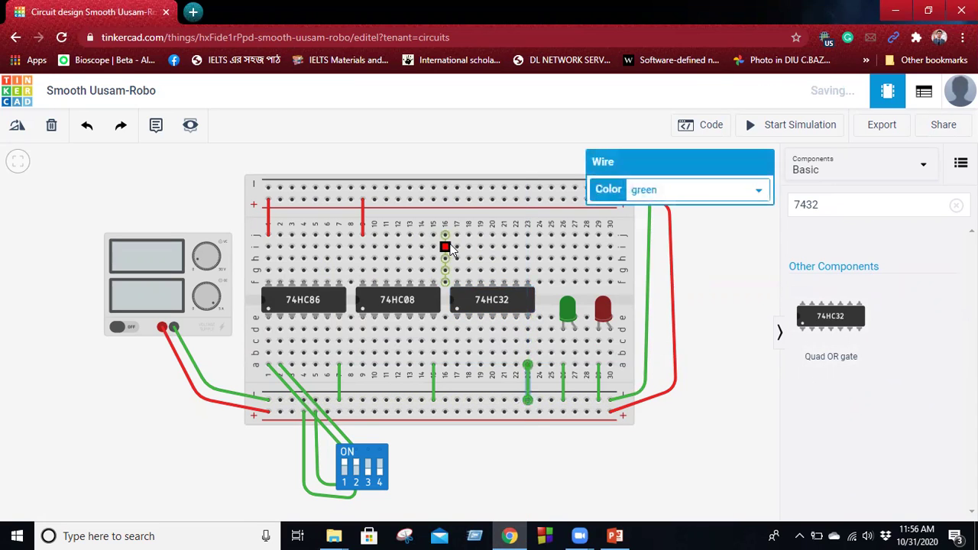
{"action": "left_click", "coordinate": [456, 235]}
{"action": "left_click", "coordinate": [456, 201]}
{"action": "left_click", "coordinate": [681, 189]}
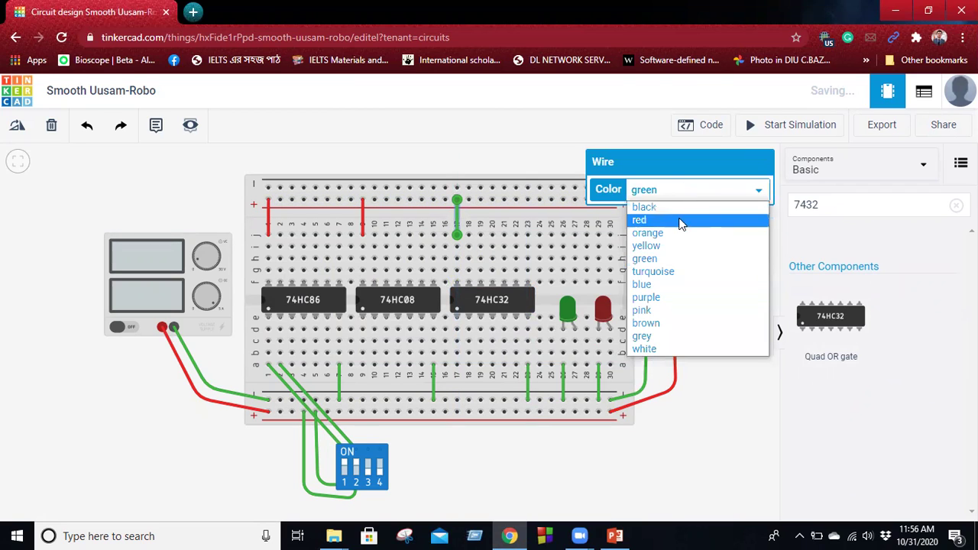
{"action": "left_click", "coordinate": [681, 219]}
{"action": "left_click", "coordinate": [718, 238]}
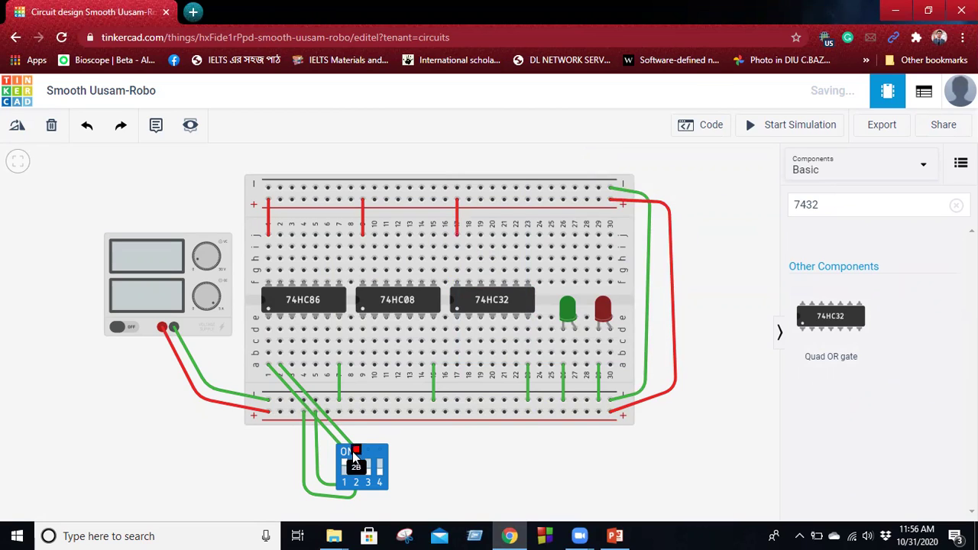
{"action": "left_click", "coordinate": [408, 416]}
{"action": "left_click", "coordinate": [407, 492]}
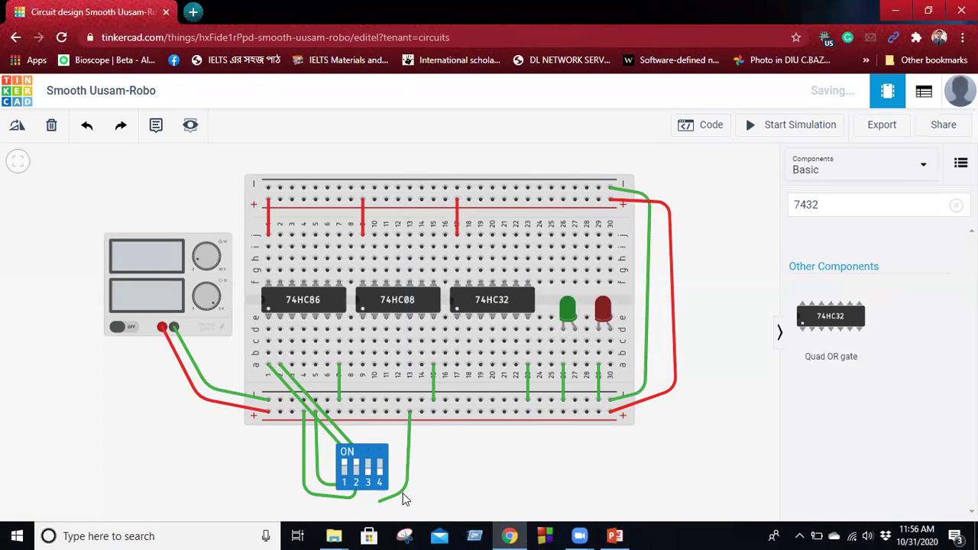
{"action": "left_click", "coordinate": [366, 493]}
{"action": "left_click", "coordinate": [479, 462]}
{"action": "key", "text": "Escape"}
- Connect the lower positive rail at column 13 to the lower terminal of DIP switch 3, bending the wire around the switch
{"action": "left_click", "coordinate": [409, 414]}
{"action": "left_click", "coordinate": [388, 496]}
{"action": "left_click", "coordinate": [369, 486]}
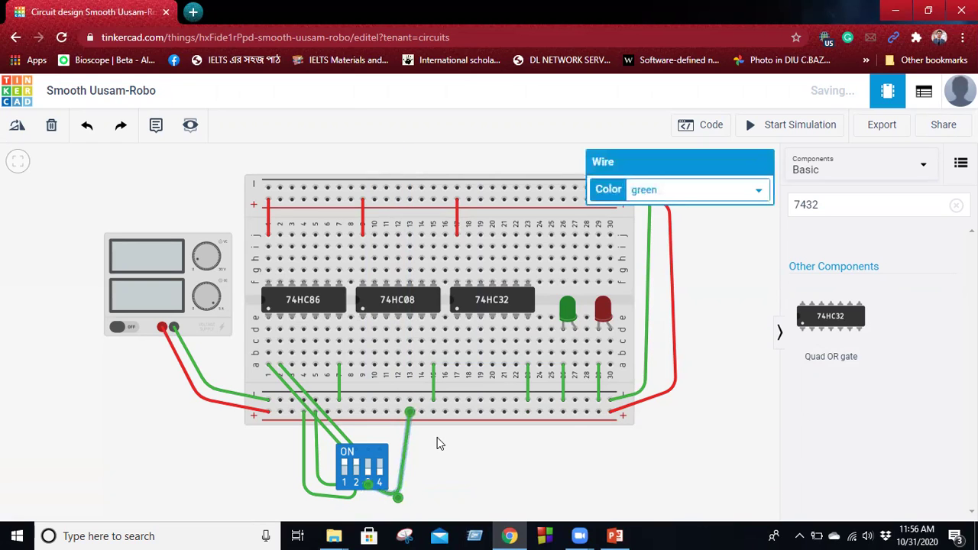
- Connect b3 to b4 below the 74HC86 with a jumper wire and colour it orange
{"action": "left_click", "coordinate": [292, 354]}
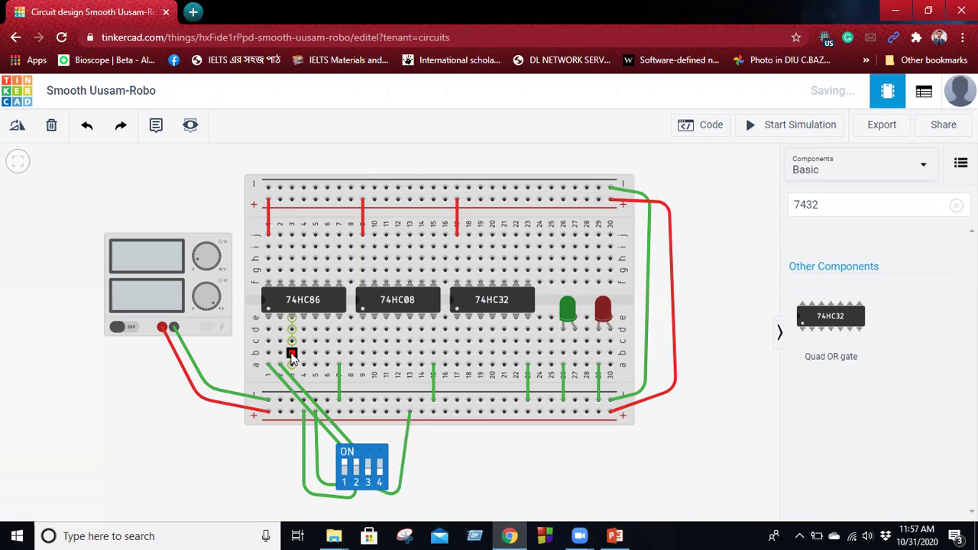
{"action": "left_click", "coordinate": [291, 354]}
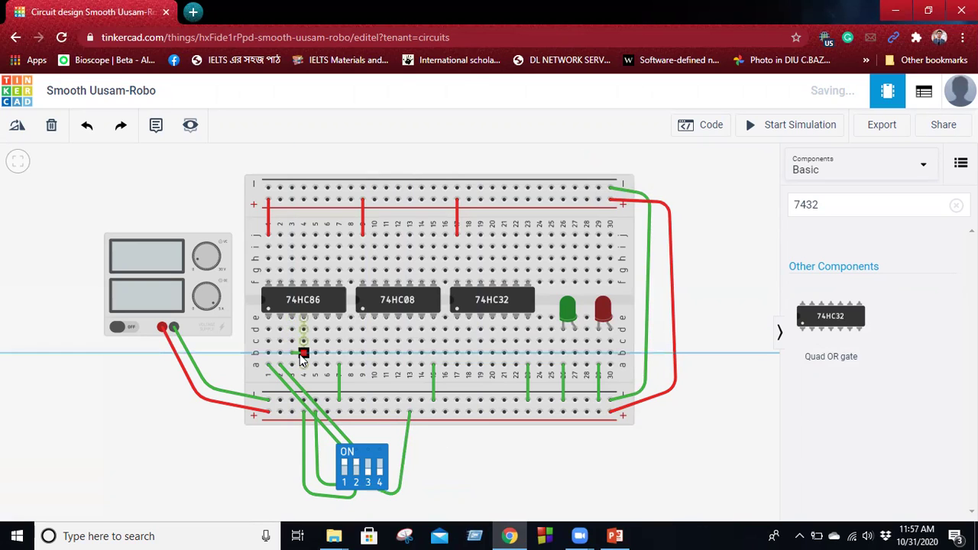
{"action": "left_click", "coordinate": [303, 354]}
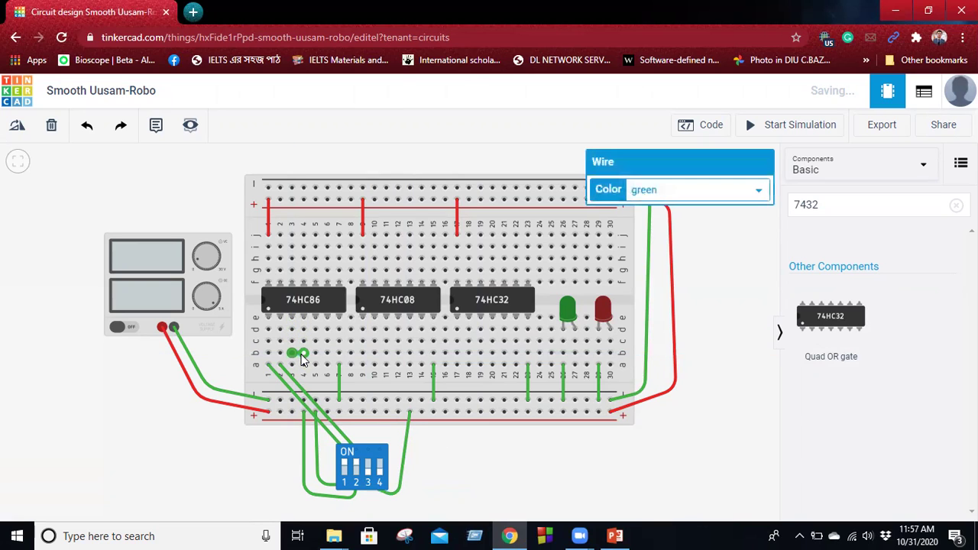
{"action": "left_click", "coordinate": [729, 189]}
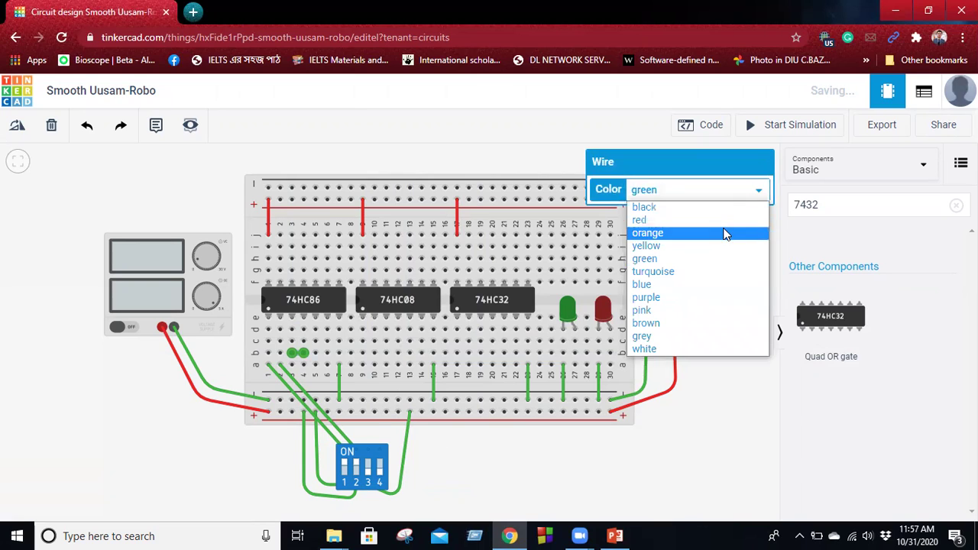
{"action": "left_click", "coordinate": [726, 233]}
{"action": "left_click", "coordinate": [729, 257]}
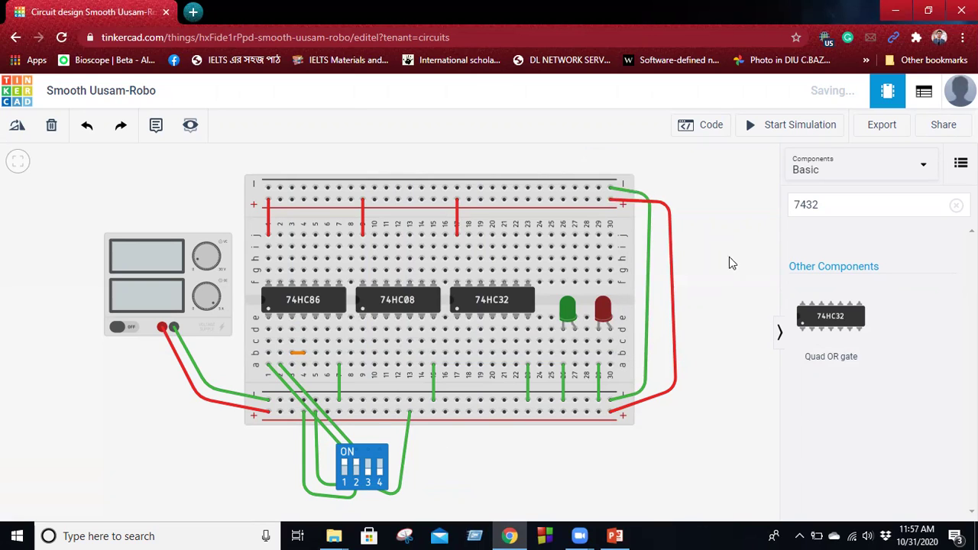
- Wire DIP switch 3's upper terminal to a5, and connect b6 to b30 to feed the red LED
{"action": "left_click", "coordinate": [368, 452]}
{"action": "left_click", "coordinate": [316, 365]}
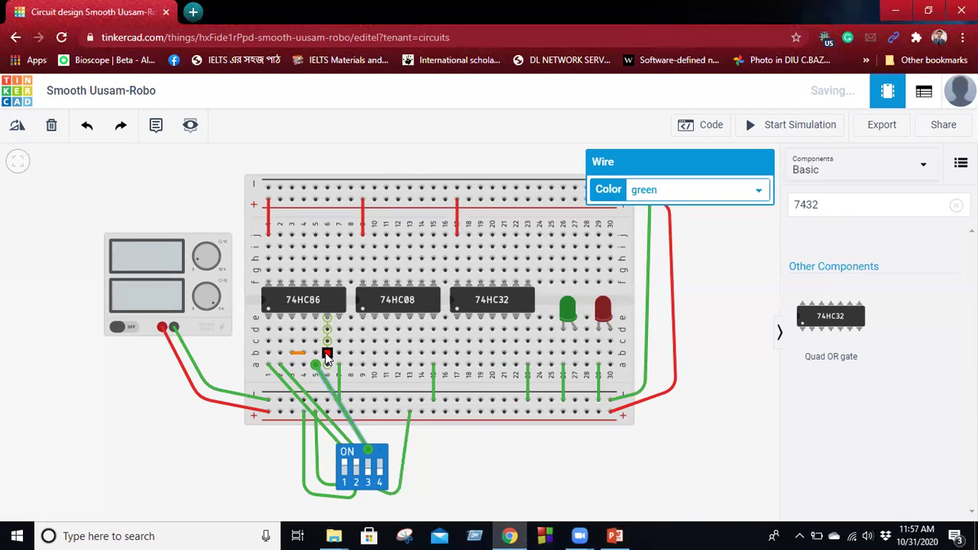
{"action": "left_click", "coordinate": [327, 356]}
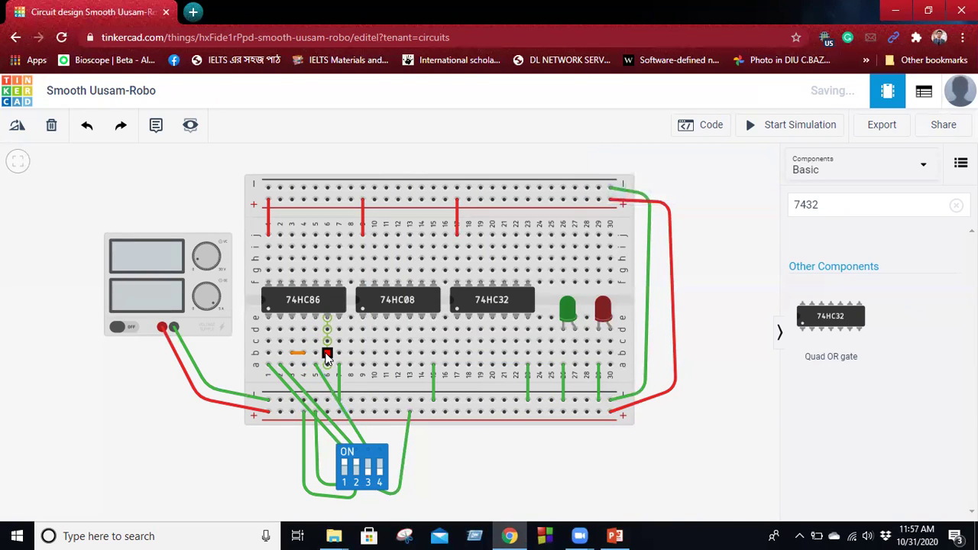
{"action": "left_click", "coordinate": [610, 356]}
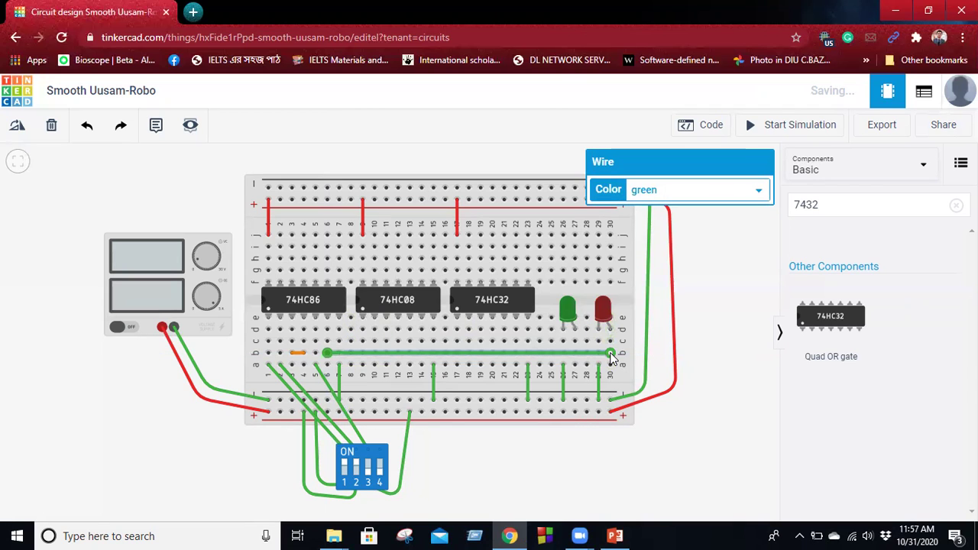
{"action": "left_click", "coordinate": [719, 269]}
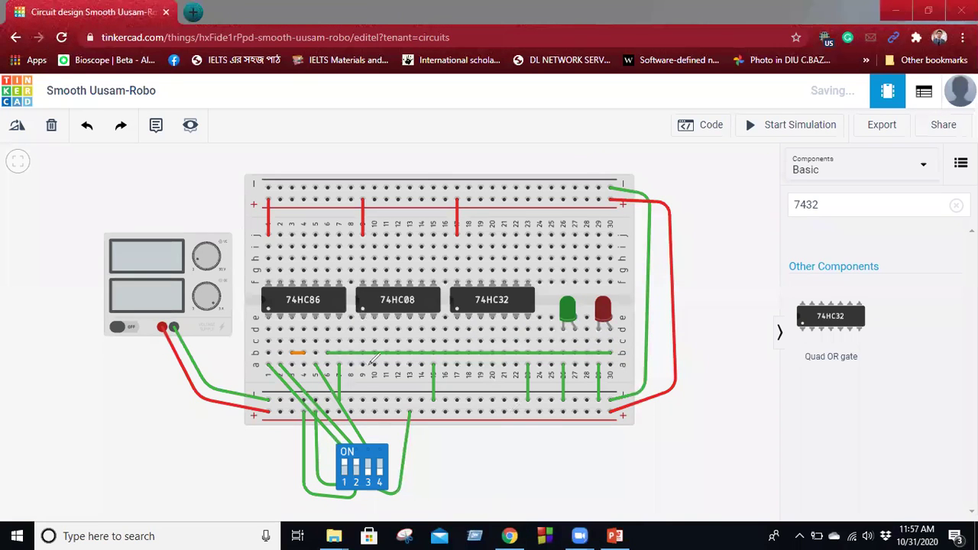
- Trace the 74HC86 input, jumper and output wires with red annotation strokes and clear the strokes
{"action": "left_click", "coordinate": [268, 370]}
{"action": "left_click", "coordinate": [293, 352]}
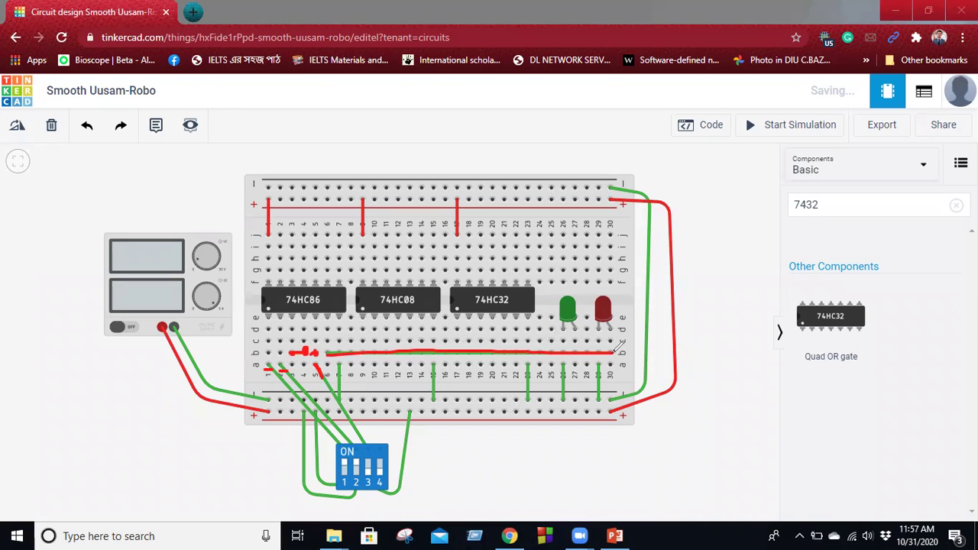
{"action": "left_click", "coordinate": [614, 353]}
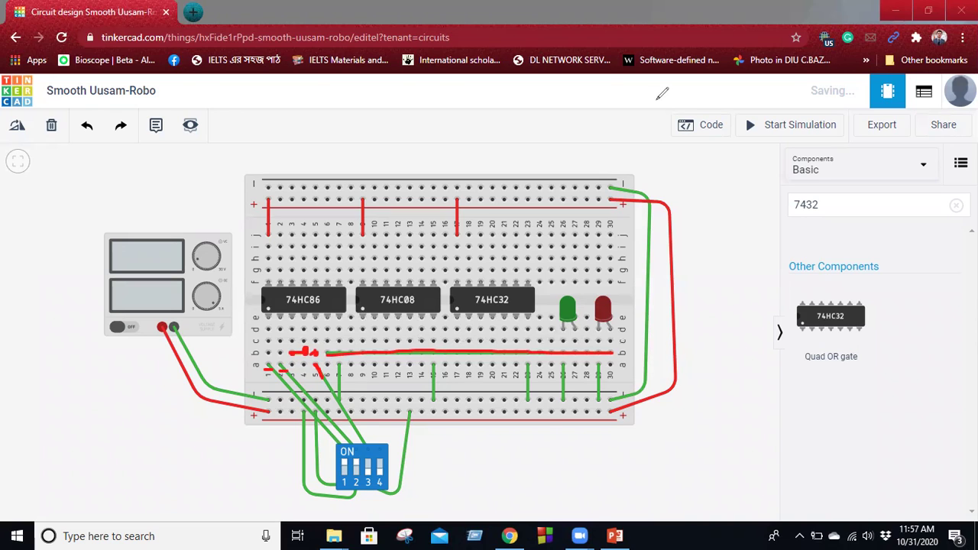
{"action": "left_click", "coordinate": [659, 103]}
- Annotate the red LED with S and the green LED with C in red ink
{"action": "mouse_move", "coordinate": [593, 266]}
{"action": "left_mouse_down"}
{"action": "mouse_move", "coordinate": [608, 279]}
{"action": "mouse_move", "coordinate": [556, 285]}
{"action": "mouse_move", "coordinate": [567, 291]}
{"action": "left_mouse_up"}
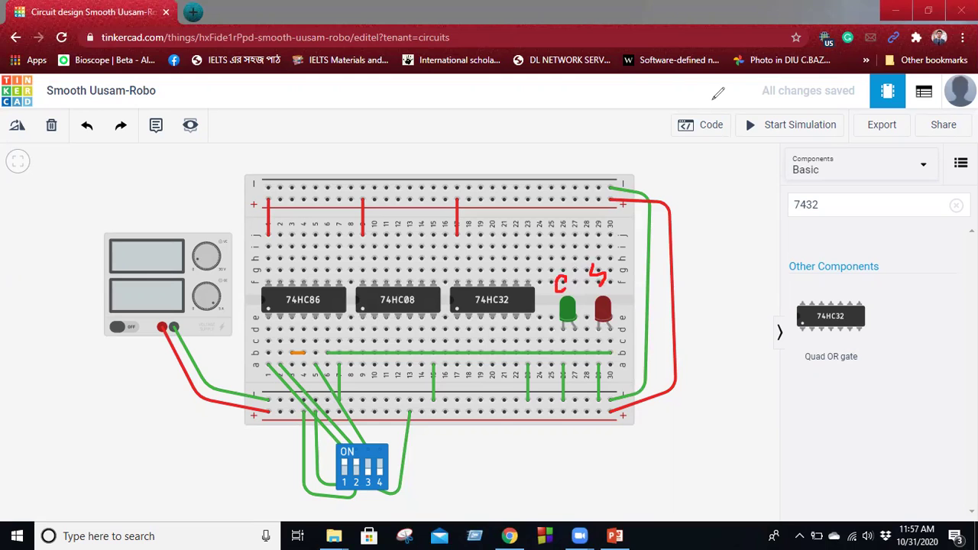
{"action": "left_click", "coordinate": [612, 377]}
- Switch to PowerPoint, examine the carry equation on the Full-Adder slide, and return to the Tinkercad circuit
{"action": "left_click", "coordinate": [616, 535]}
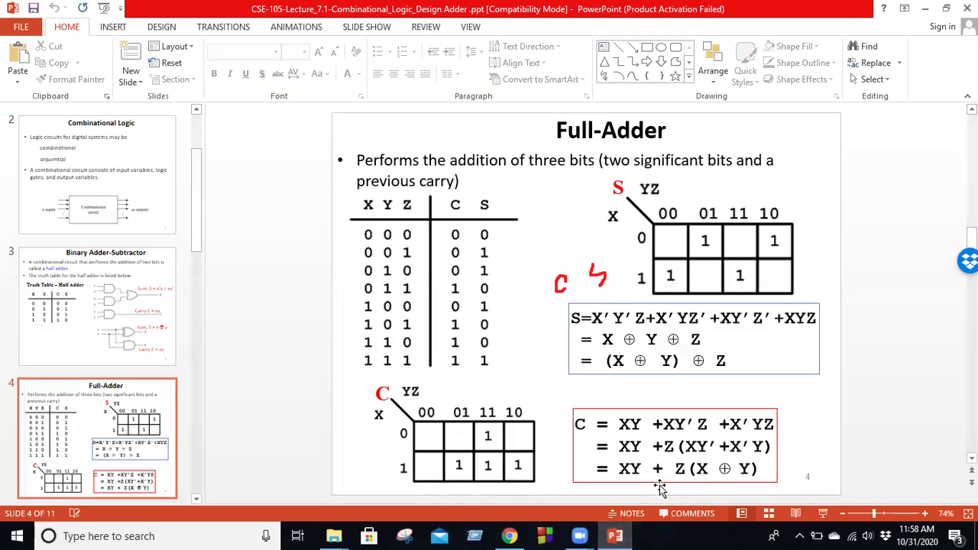
{"action": "left_click", "coordinate": [631, 472]}
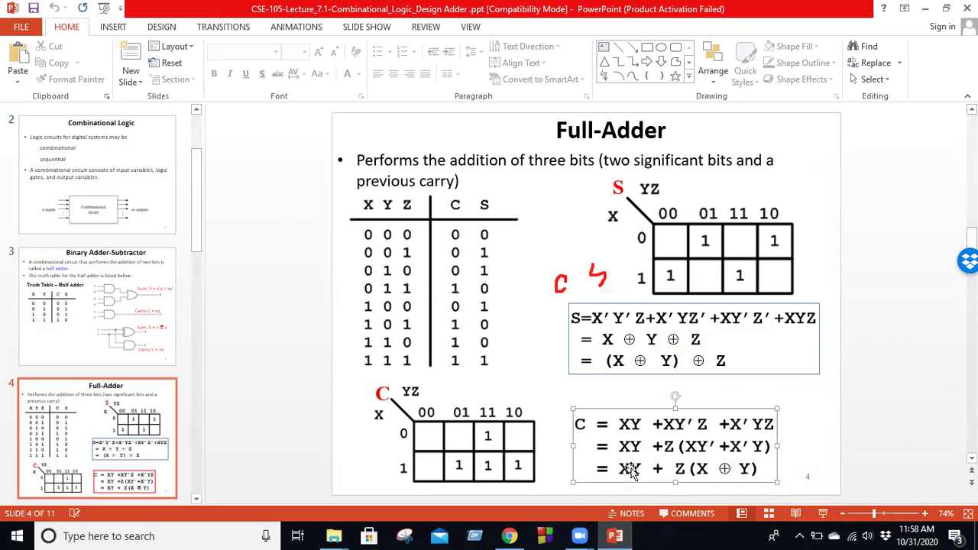
{"action": "left_click", "coordinate": [631, 471]}
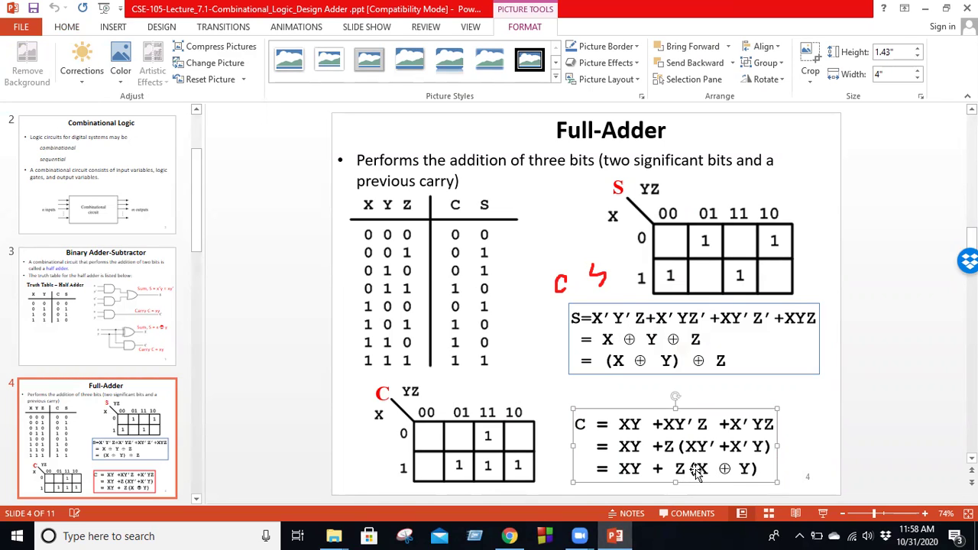
{"action": "left_click", "coordinate": [923, 10]}
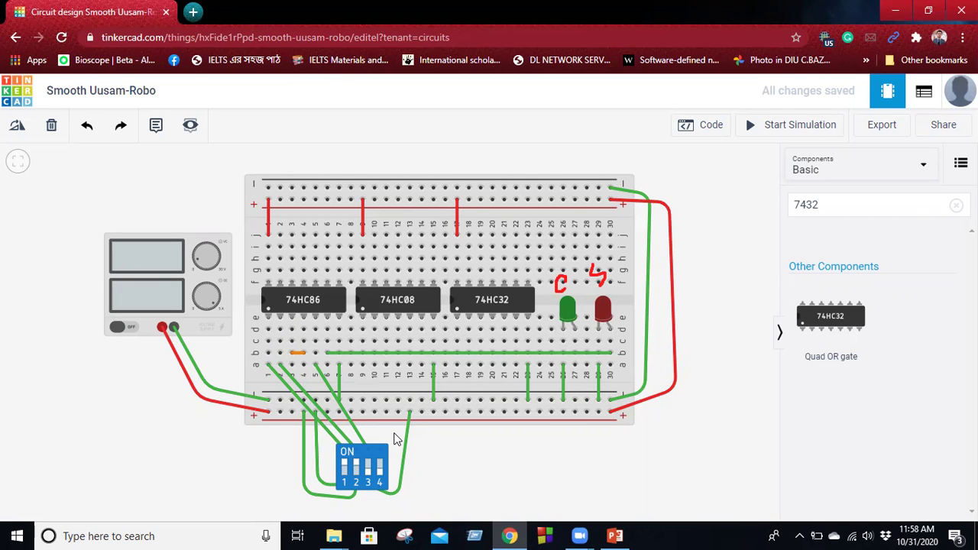
- Wire the first AND gate's inputs on the 74HC08 by connecting d4 to d9 and c5 to c10
{"action": "left_click", "coordinate": [304, 331]}
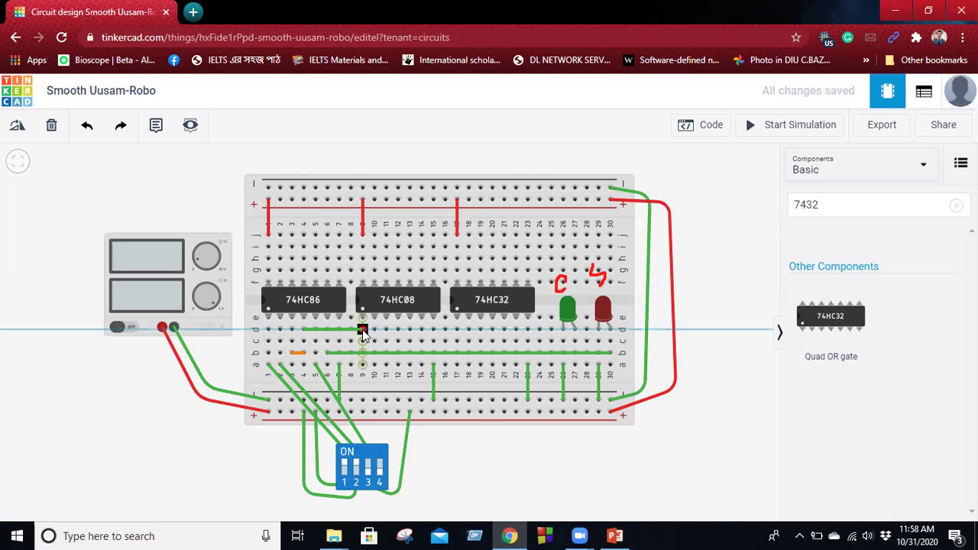
{"action": "left_click", "coordinate": [362, 329]}
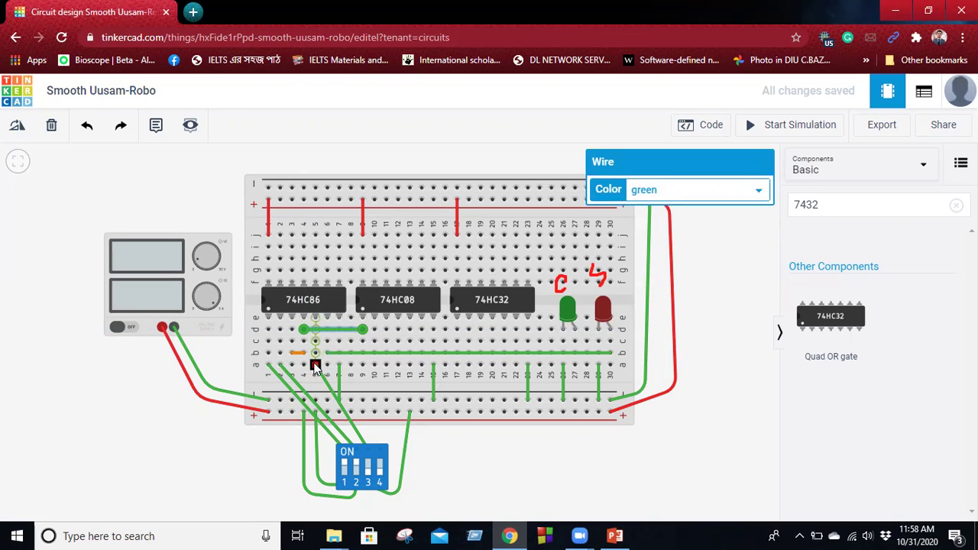
{"action": "left_click", "coordinate": [315, 341]}
{"action": "left_click", "coordinate": [374, 341]}
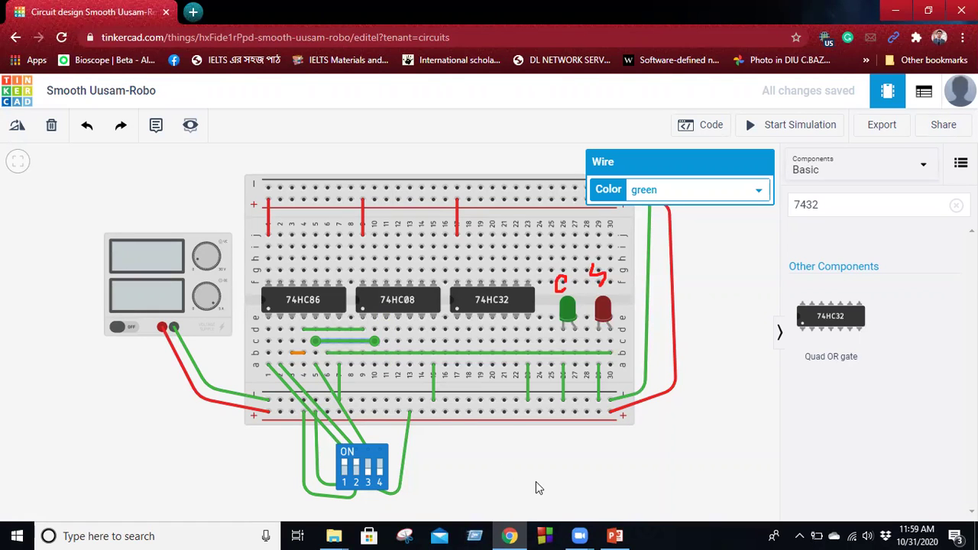
- Check the carry equation in PowerPoint, and back in Tinkercad connect c11 to c17 on the 74HC32 with an orange wire
{"action": "left_click", "coordinate": [616, 535]}
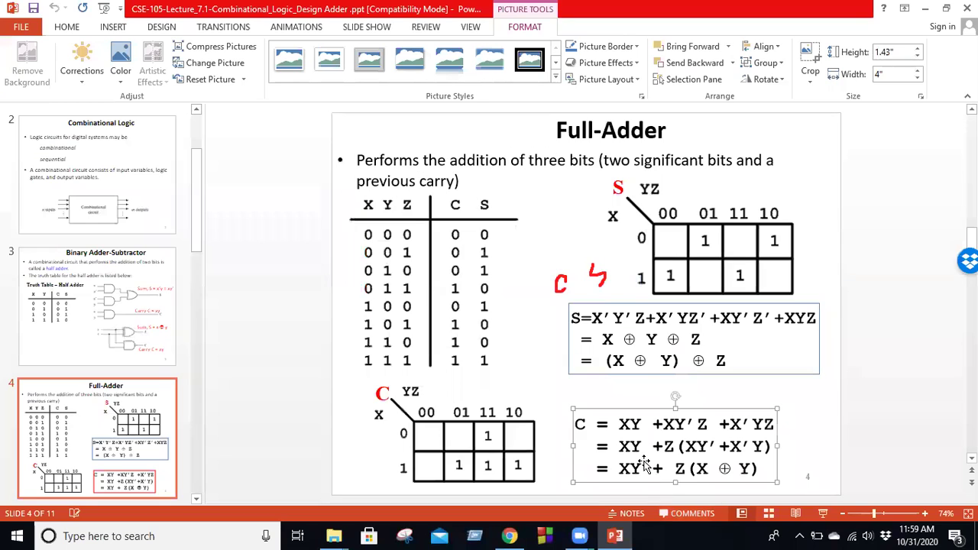
{"action": "left_click", "coordinate": [925, 8]}
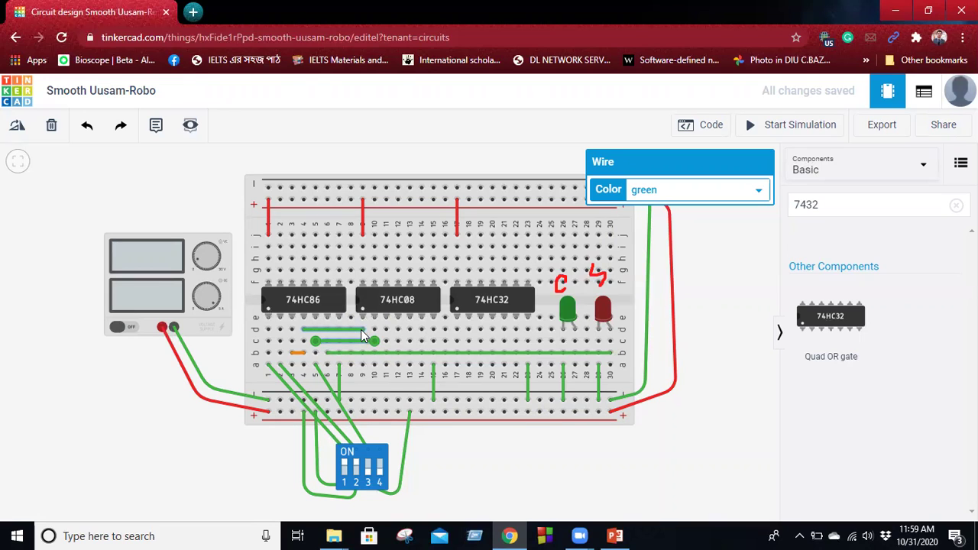
{"action": "left_click_drag", "start_coordinate": [376, 340], "coordinate": [456, 341]}
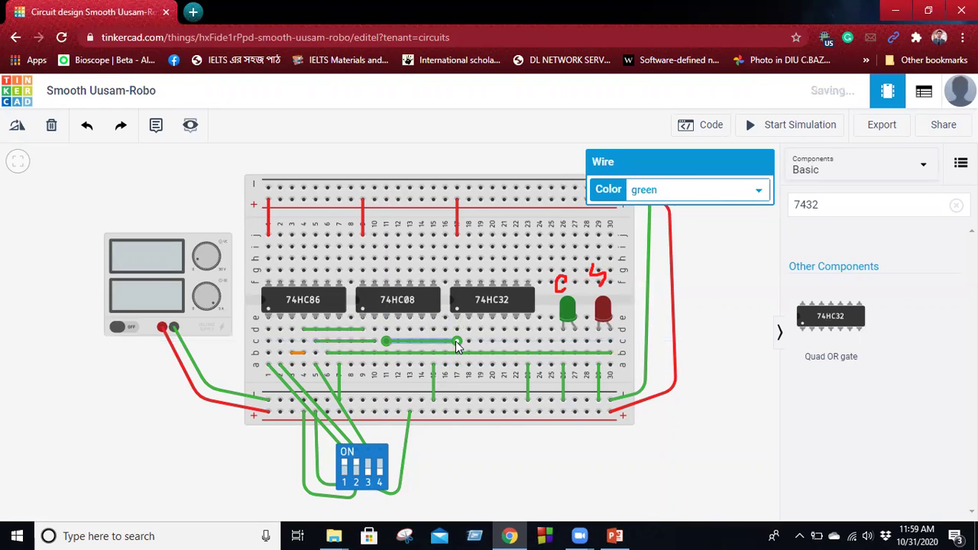
{"action": "left_click", "coordinate": [721, 189]}
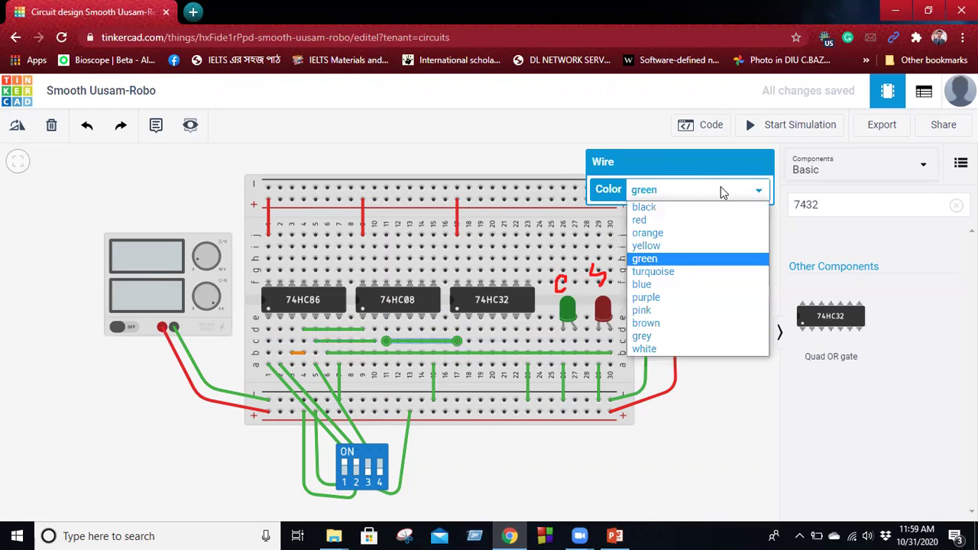
{"action": "left_click", "coordinate": [717, 233]}
{"action": "left_click", "coordinate": [724, 276]}
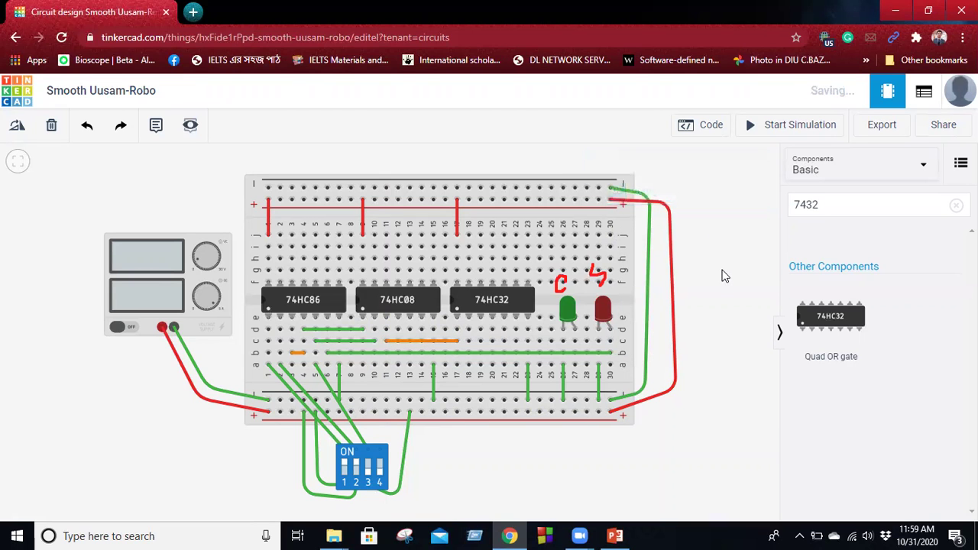
- Recheck the carry equation in PowerPoint, and in Tinkercad wire the upper terminals of DIP switches 1 and 2 to a12 and a13
{"action": "left_click", "coordinate": [616, 533]}
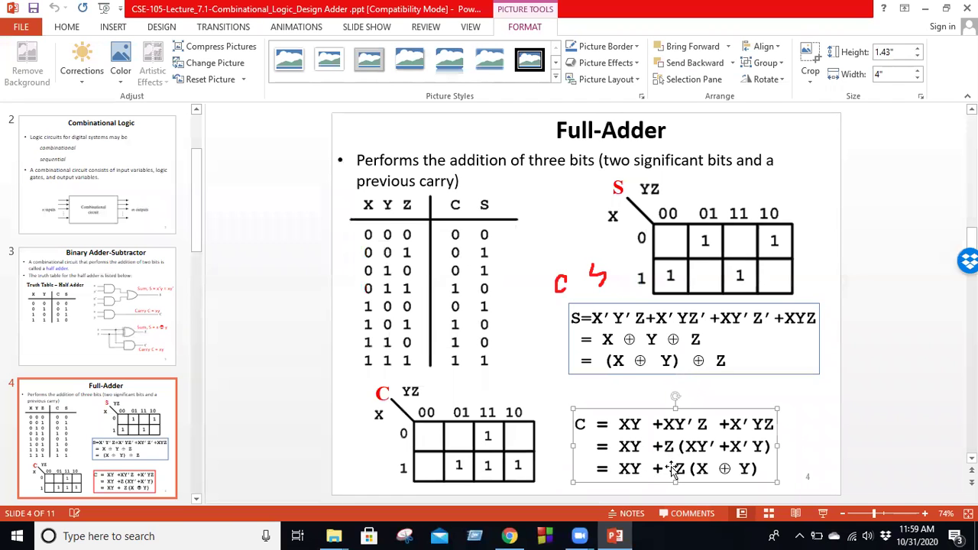
{"action": "left_click", "coordinate": [925, 9]}
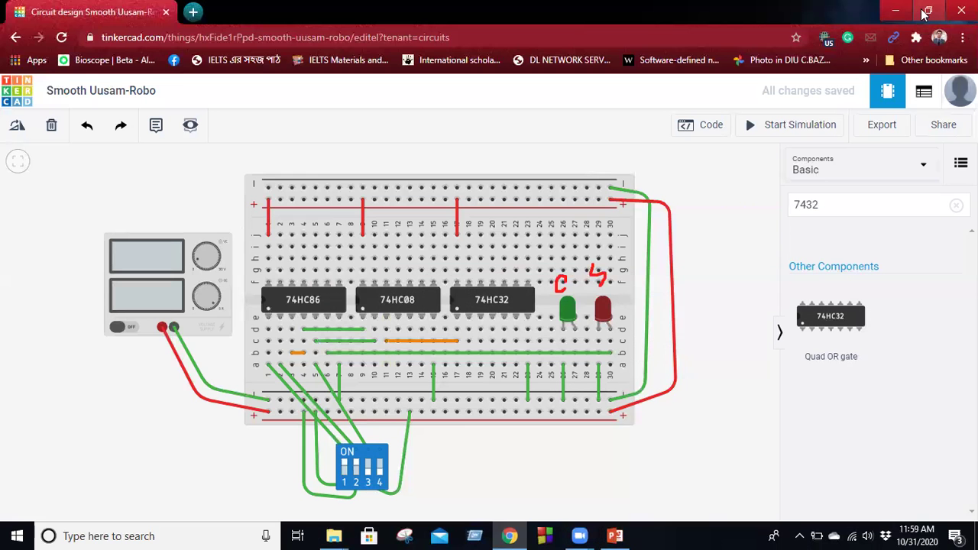
{"action": "left_click", "coordinate": [345, 451]}
{"action": "left_click", "coordinate": [397, 365]}
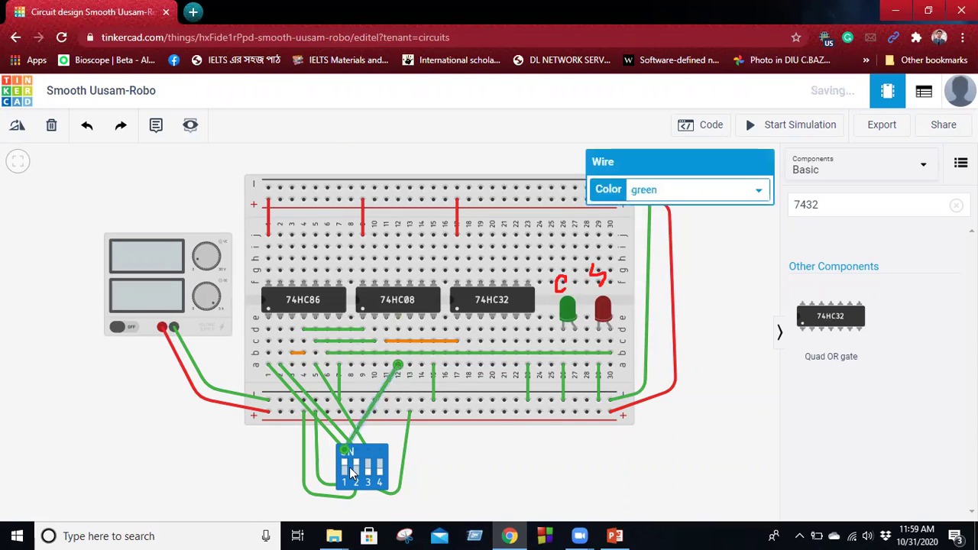
{"action": "left_click", "coordinate": [409, 367]}
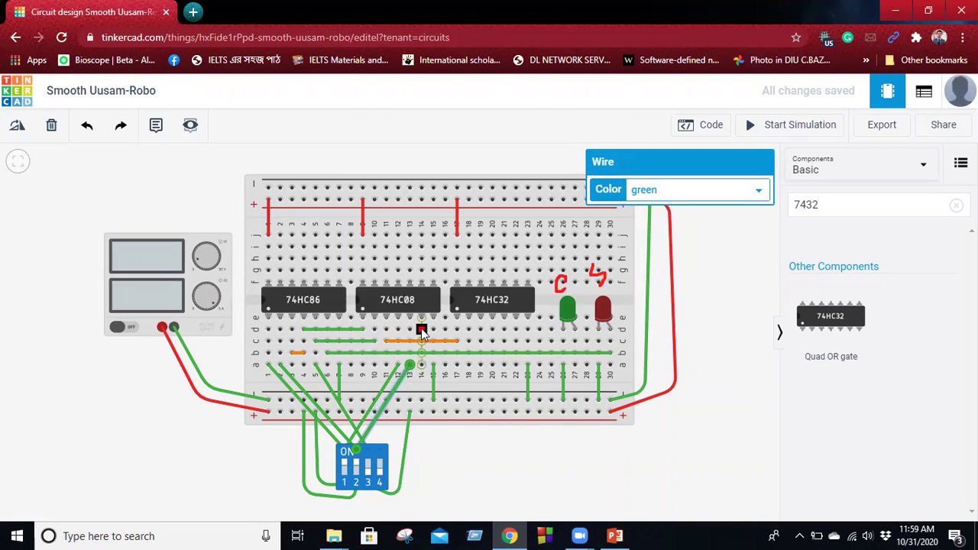
- Connect the second AND gate's output at d14 to d18 on the 74HC32 with an orange wire
{"action": "left_click", "coordinate": [422, 333]}
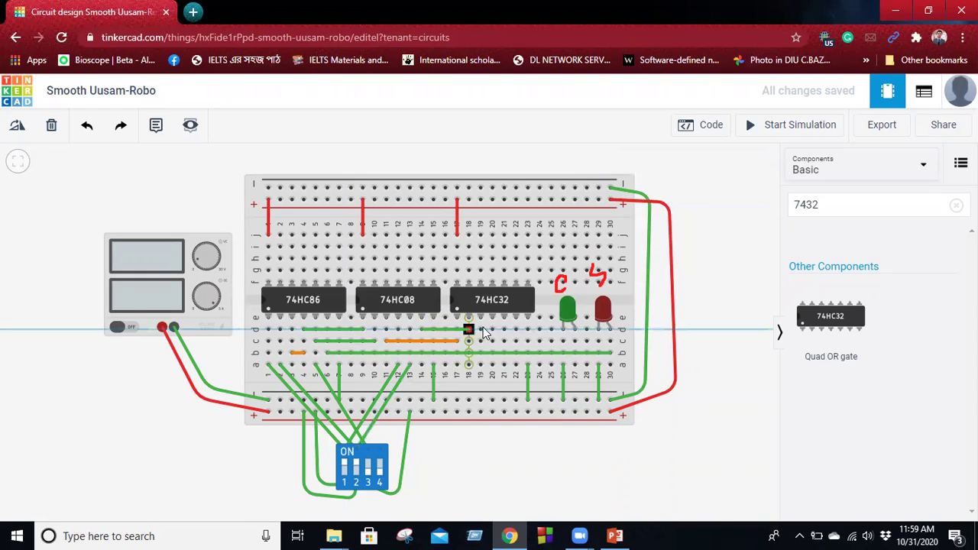
{"action": "left_click", "coordinate": [468, 331]}
{"action": "left_click", "coordinate": [724, 195]}
{"action": "left_click", "coordinate": [722, 234]}
{"action": "left_click", "coordinate": [610, 501]}
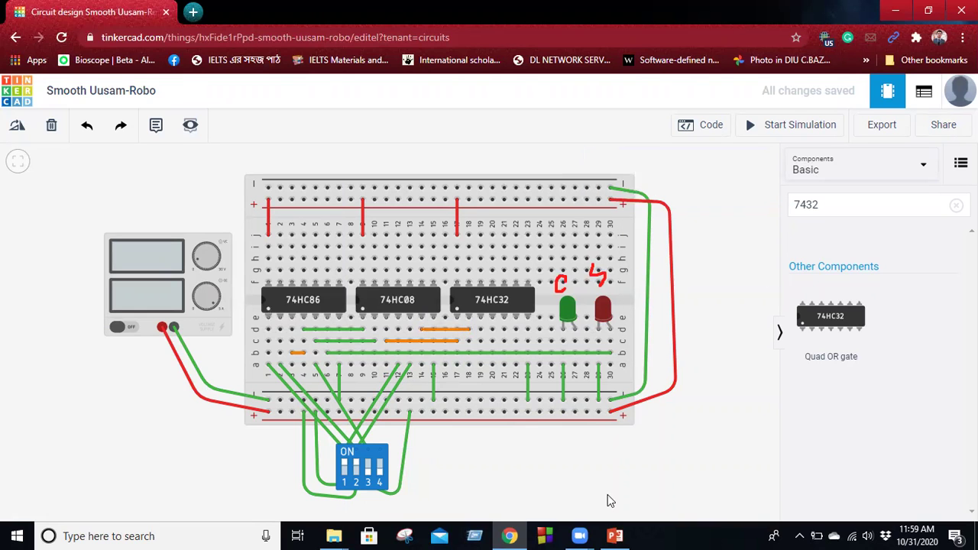
- Check the carry equation in PowerPoint, and back in Tinkercad connect c19 to c27 at the green LED with a blue wire
{"action": "left_click", "coordinate": [615, 536]}
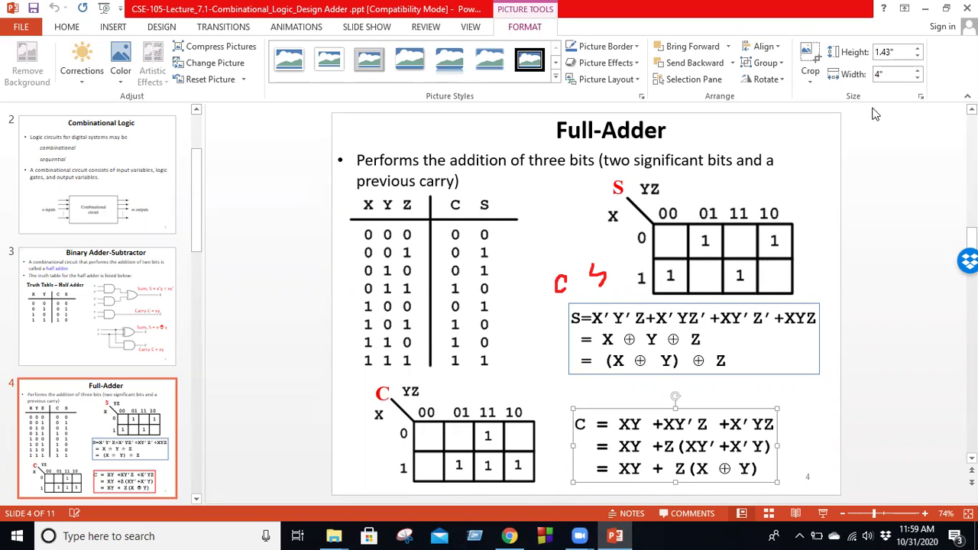
{"action": "left_click", "coordinate": [925, 8]}
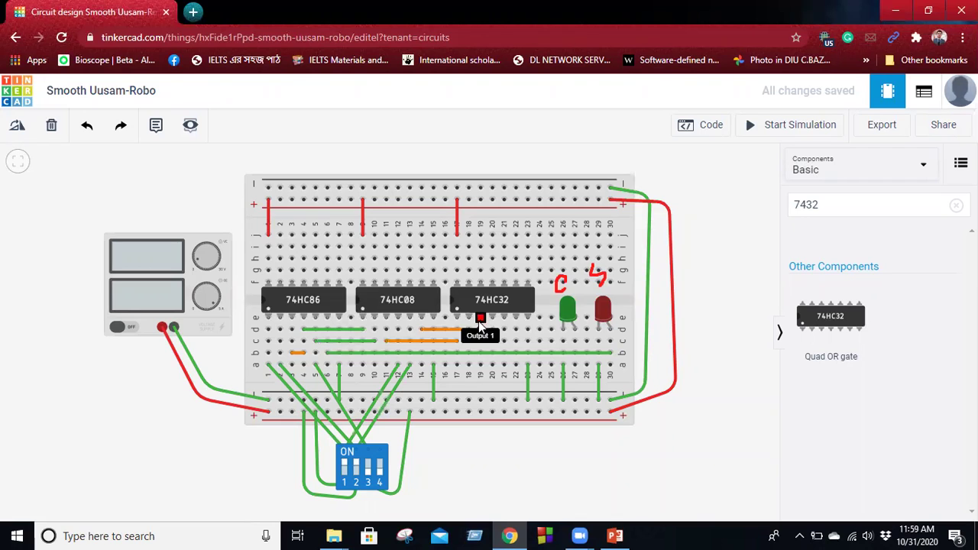
{"action": "left_click", "coordinate": [480, 342]}
{"action": "left_click", "coordinate": [574, 342]}
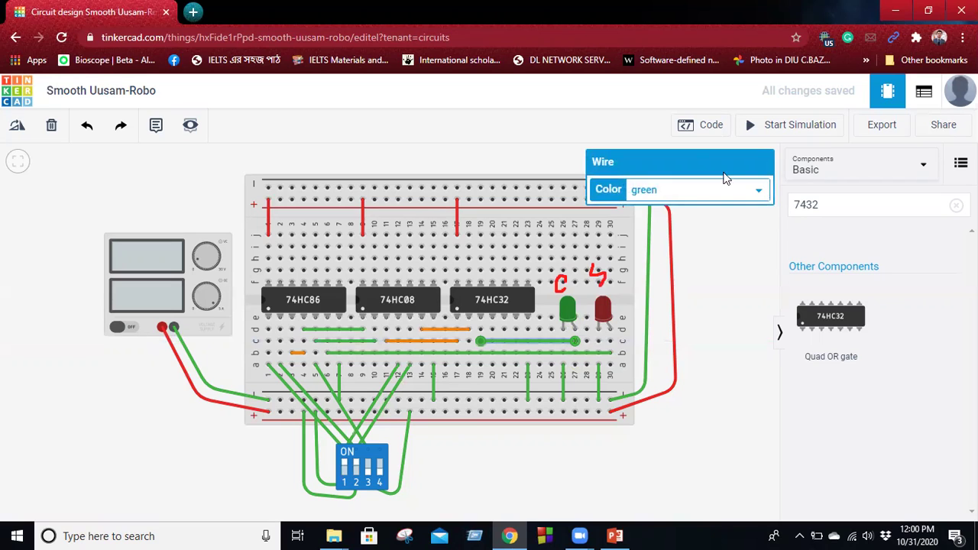
{"action": "left_click", "coordinate": [727, 190]}
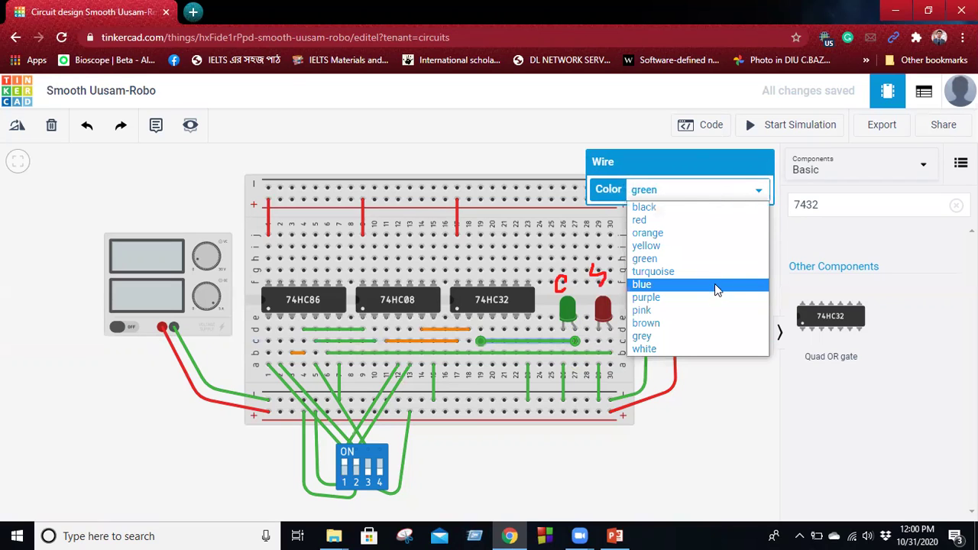
{"action": "left_click", "coordinate": [717, 286]}
- Change the colour of the long sum-output wire from b6 to b30 to blue
{"action": "left_click_drag", "start_coordinate": [720, 302], "coordinate": [612, 355]}
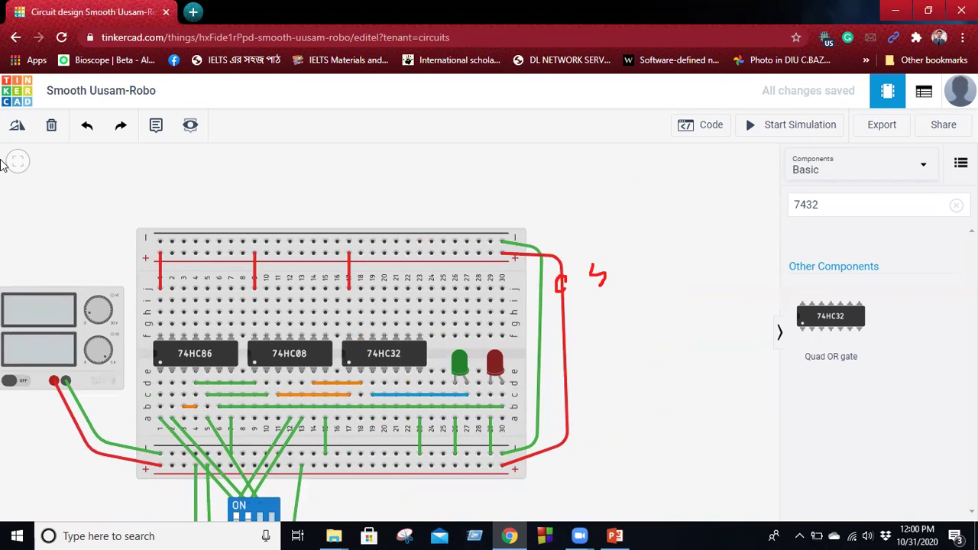
{"action": "left_click", "coordinate": [24, 168]}
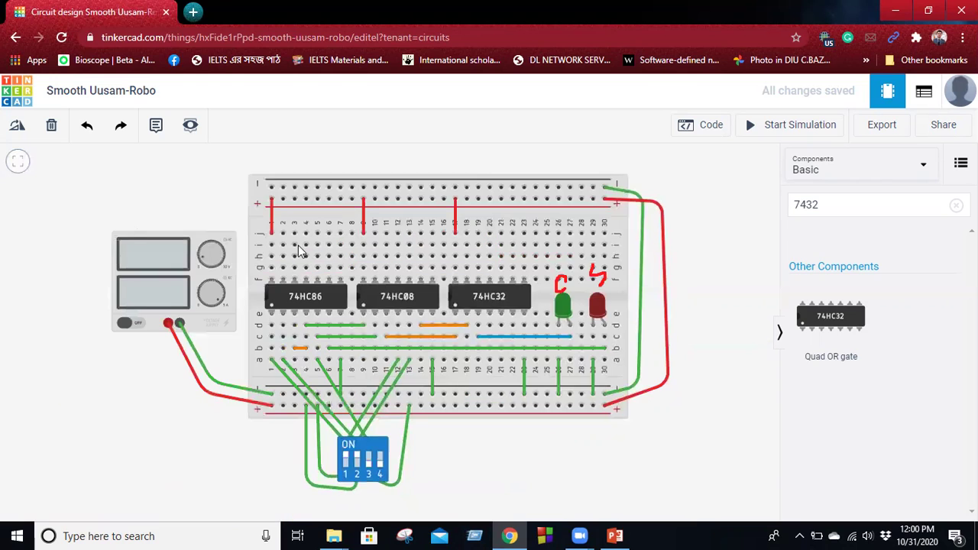
{"action": "left_click", "coordinate": [515, 350]}
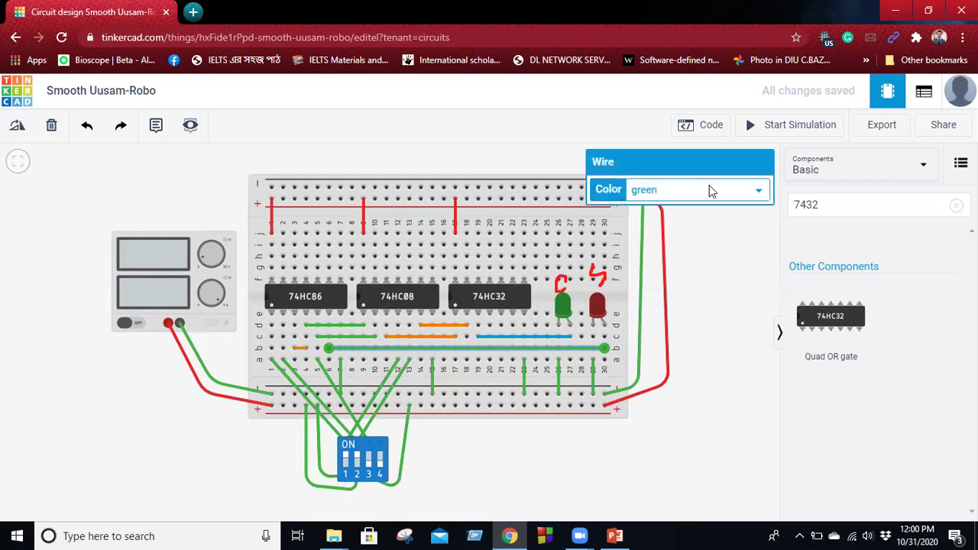
{"action": "left_click", "coordinate": [713, 191]}
{"action": "left_click", "coordinate": [704, 285]}
{"action": "left_click", "coordinate": [727, 293]}
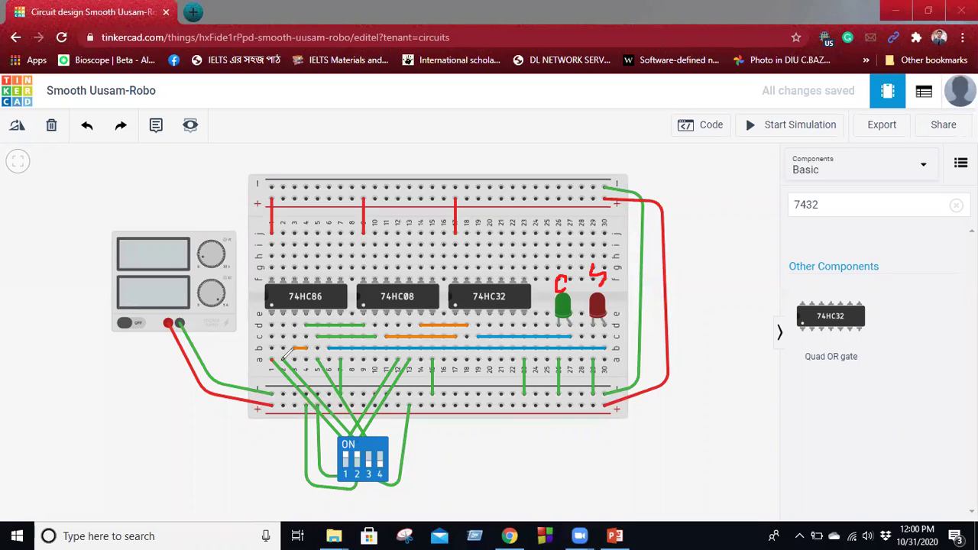
{"action": "left_click_drag", "start_coordinate": [294, 349], "coordinate": [305, 349]}
{"action": "left_click_drag", "start_coordinate": [334, 350], "coordinate": [335, 350]}
{"action": "left_click_drag", "start_coordinate": [609, 344], "coordinate": [605, 349]}
{"action": "left_click_drag", "start_coordinate": [293, 325], "coordinate": [376, 335]}
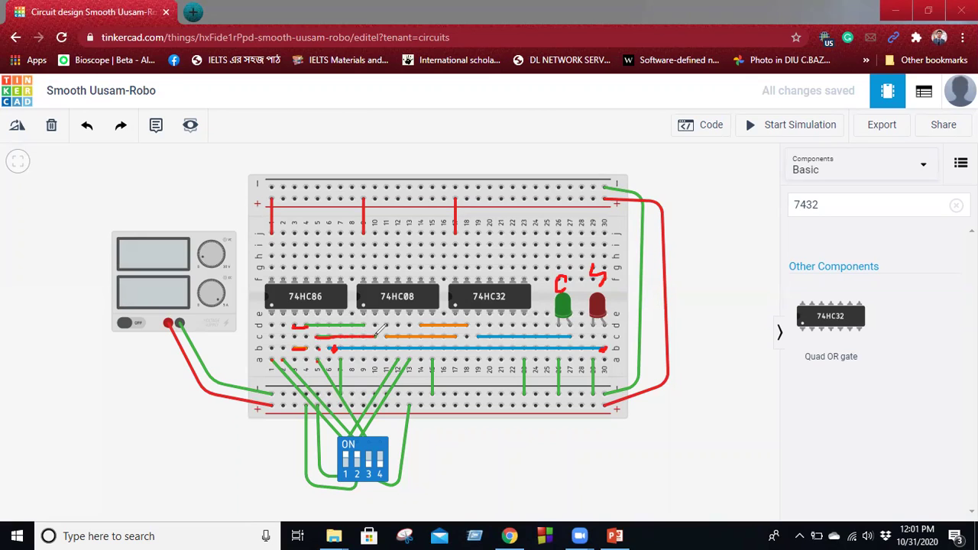
{"action": "mouse_move", "coordinate": [305, 325]}
{"action": "left_mouse_down"}
{"action": "mouse_move", "coordinate": [365, 325]}
{"action": "mouse_move", "coordinate": [316, 361]}
{"action": "mouse_move", "coordinate": [324, 334]}
{"action": "mouse_move", "coordinate": [379, 327]}
{"action": "left_mouse_up"}
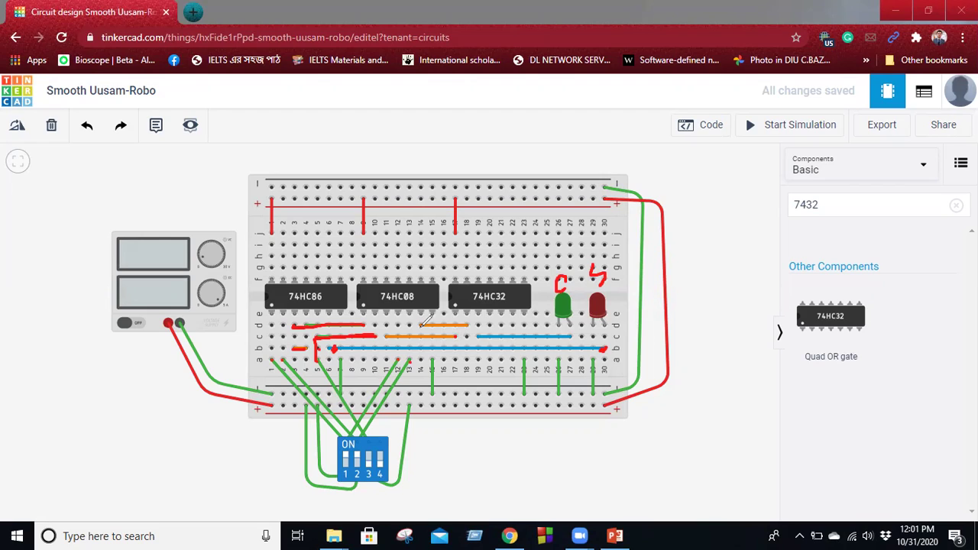
{"action": "mouse_move", "coordinate": [425, 323]}
{"action": "left_mouse_down"}
{"action": "mouse_move", "coordinate": [474, 327]}
{"action": "mouse_move", "coordinate": [460, 330]}
{"action": "left_mouse_up"}
{"action": "left_click", "coordinate": [661, 105]}
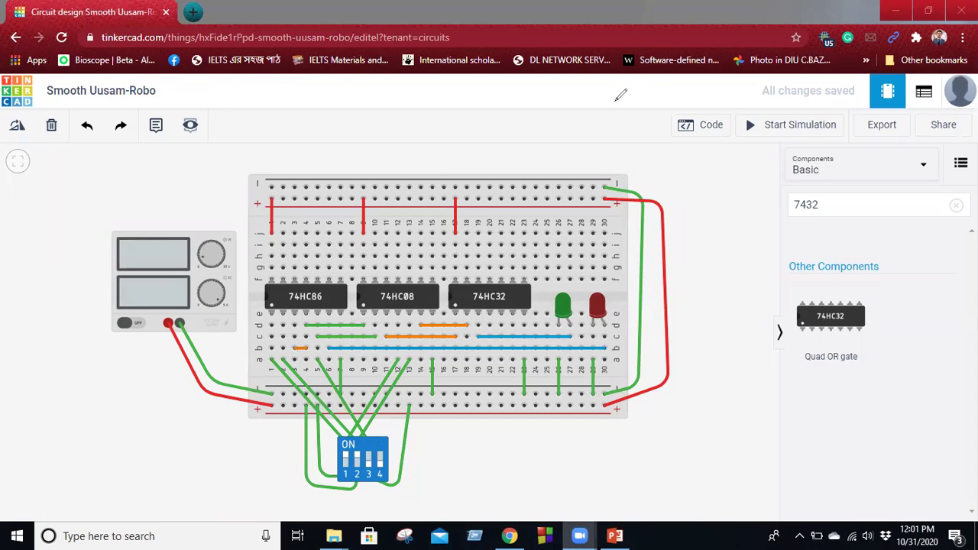
- Replace the wire between d4 and d9 with a green wire from d3 to d9
{"action": "left_click", "coordinate": [316, 323]}
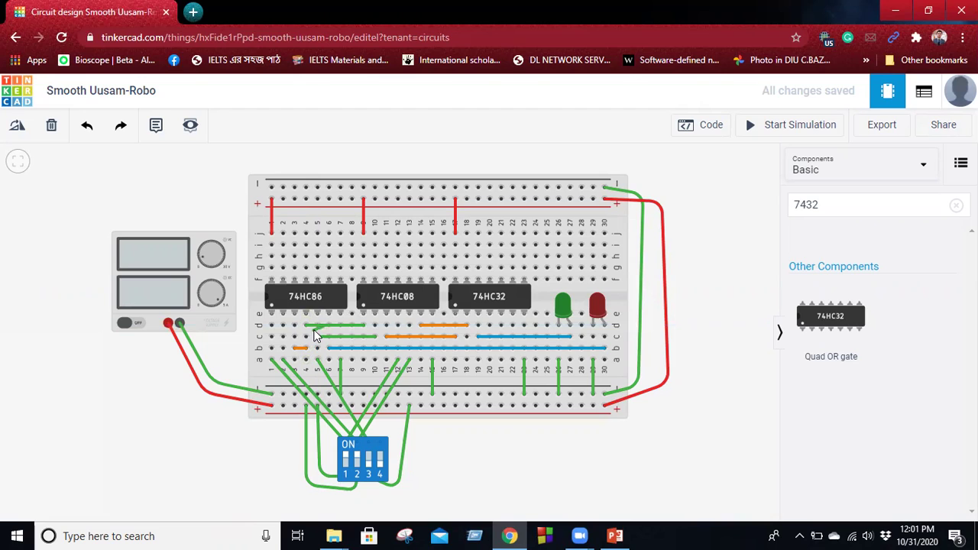
{"action": "left_click", "coordinate": [330, 327]}
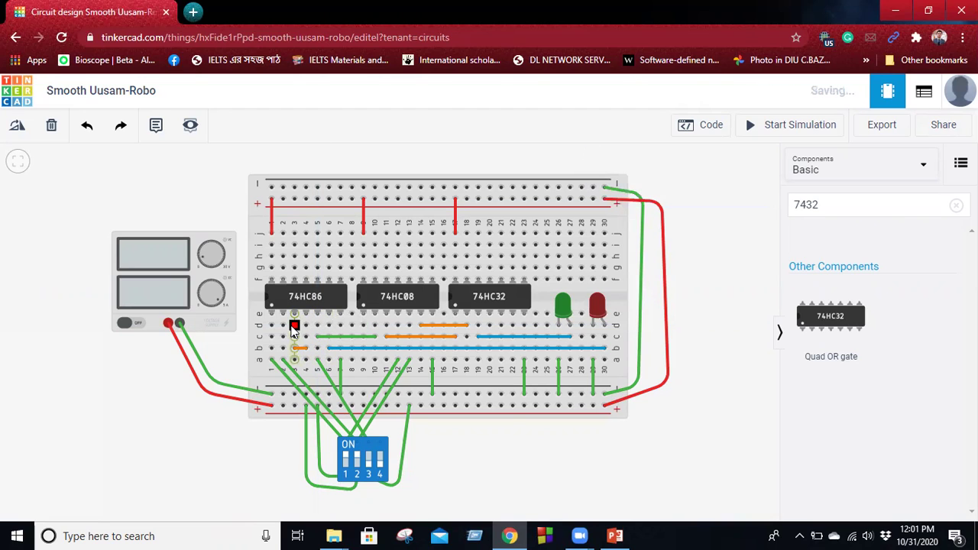
{"action": "left_click", "coordinate": [295, 327]}
{"action": "left_click", "coordinate": [364, 326]}
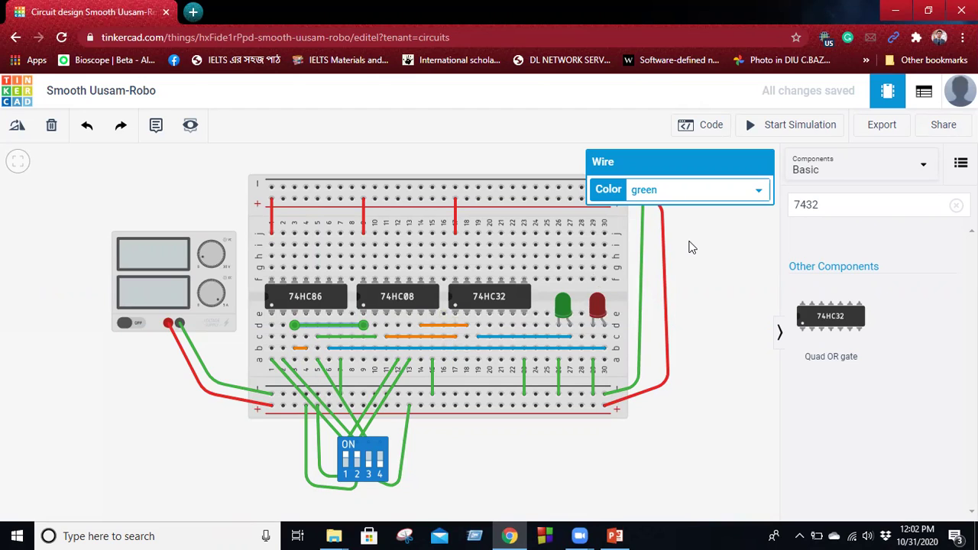
{"action": "left_click", "coordinate": [690, 245]}
- Start the simulation and turn DIP switches 1 and 2 off to test the all-zero input
{"action": "left_click", "coordinate": [797, 124]}
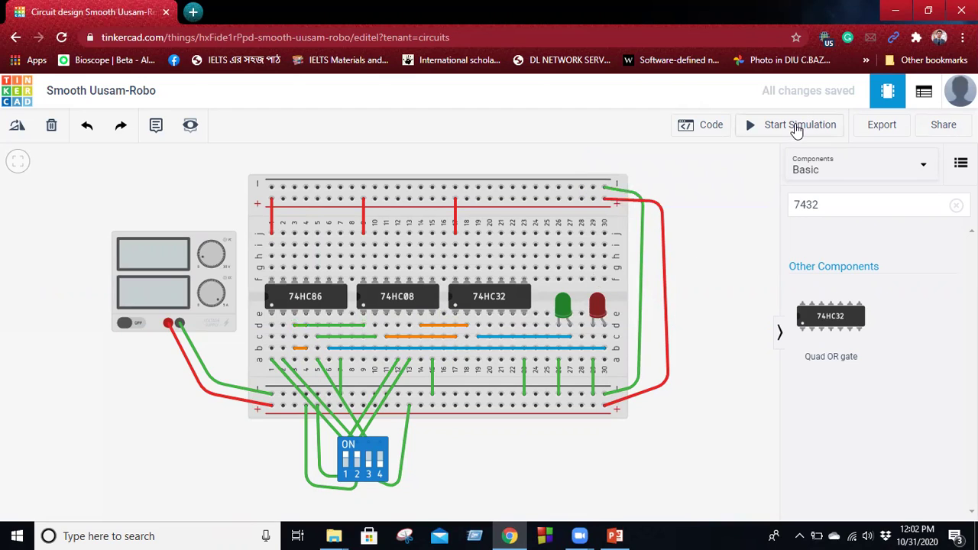
{"action": "left_click", "coordinate": [347, 465]}
{"action": "left_click", "coordinate": [356, 465]}
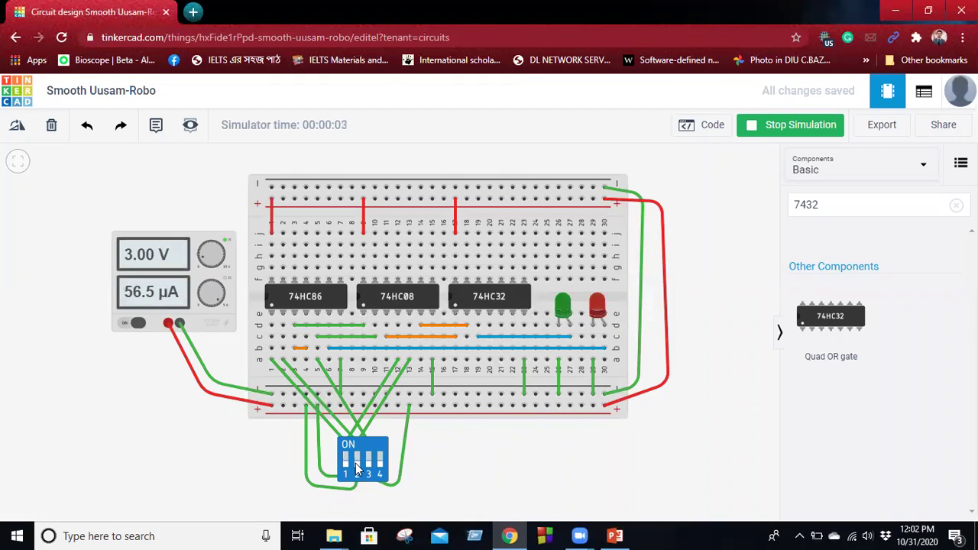
- Check the Full-Adder slide in PowerPoint, and back in the Tinkercad simulation turn on DIP switch 1, followed by switch 2
{"action": "left_click", "coordinate": [627, 534]}
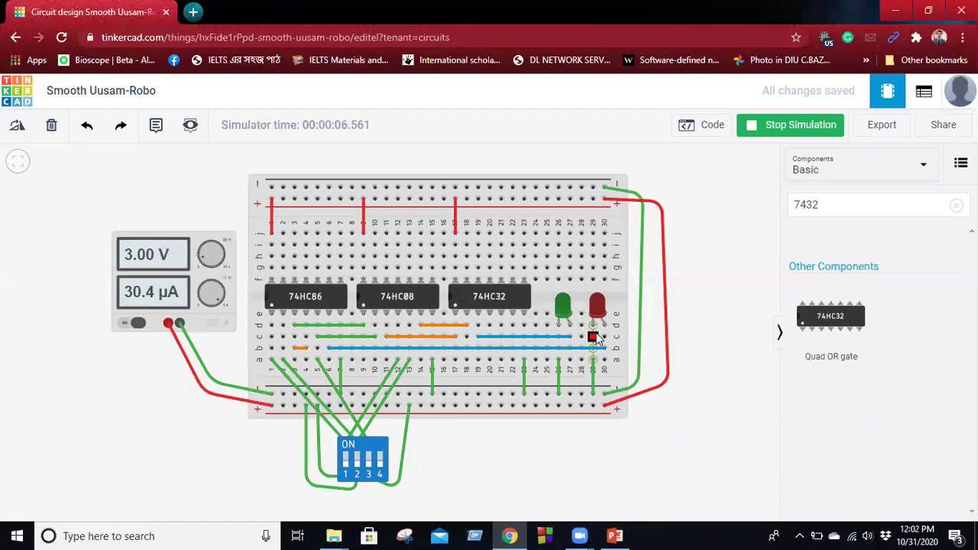
{"action": "left_click", "coordinate": [925, 9]}
{"action": "left_click", "coordinate": [346, 457]}
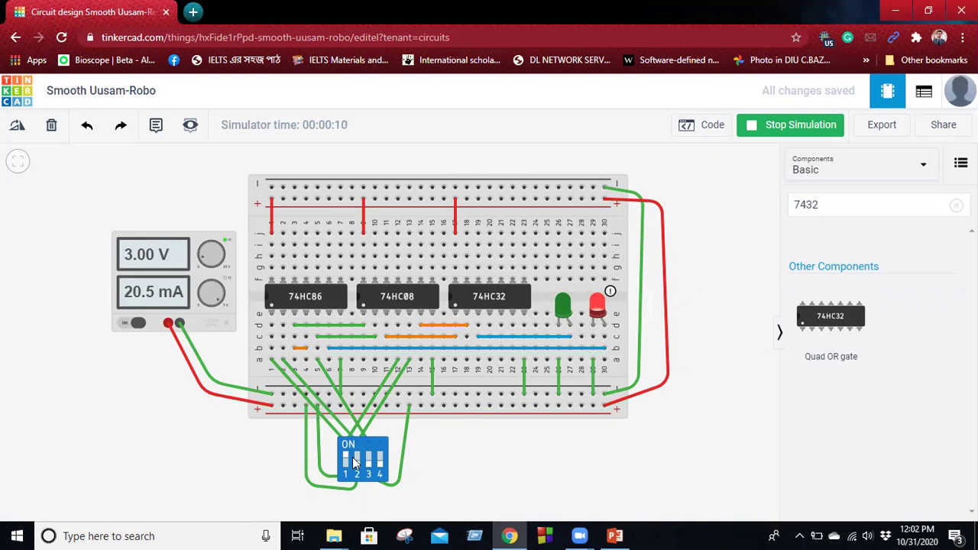
{"action": "left_click", "coordinate": [355, 460]}
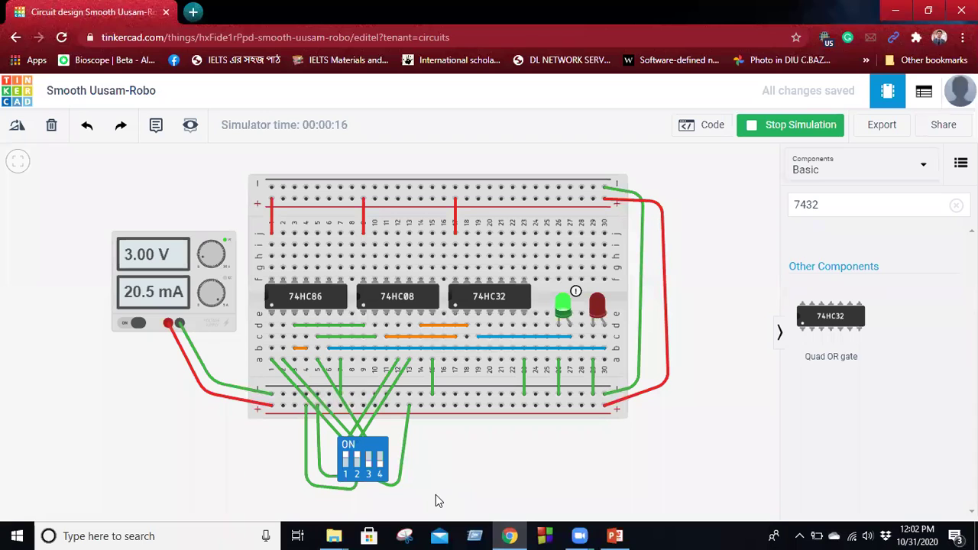
- Test DIP switches 1 alone, 1 and 3 together, and all three on by toggling switches 2 and 3
{"action": "mouse_move", "coordinate": [603, 275]}
{"action": "left_mouse_down"}
{"action": "mouse_move", "coordinate": [597, 287]}
{"action": "mouse_move", "coordinate": [564, 286]}
{"action": "left_mouse_up"}
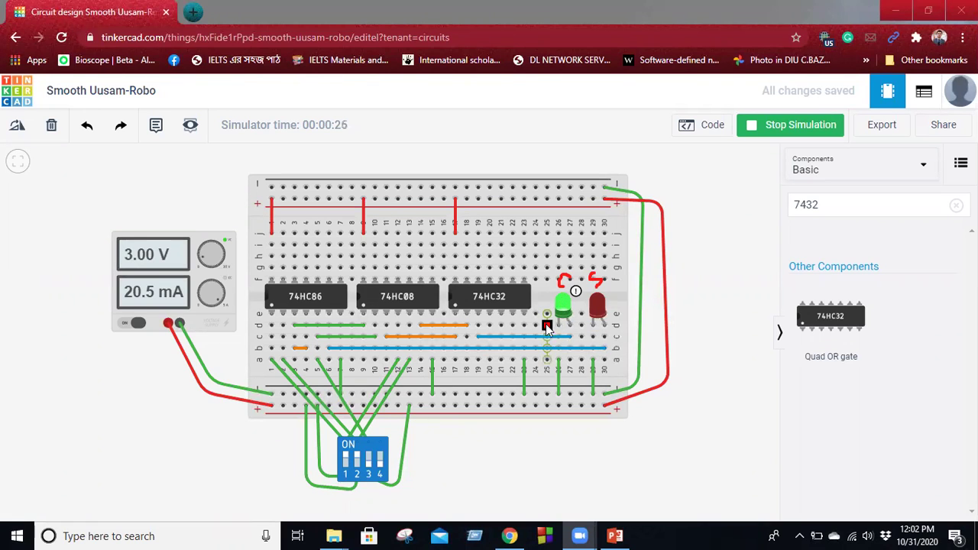
{"action": "left_click", "coordinate": [355, 464]}
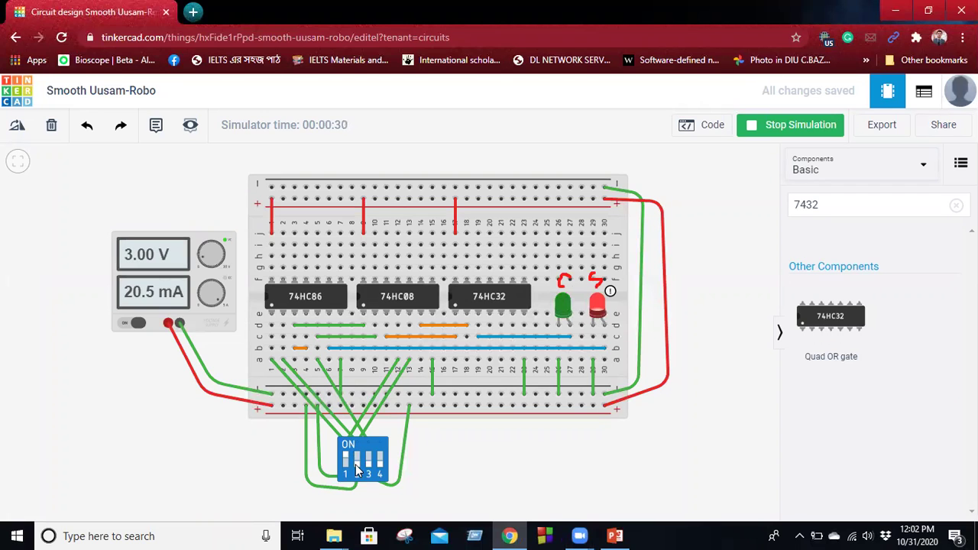
{"action": "left_click", "coordinate": [367, 459]}
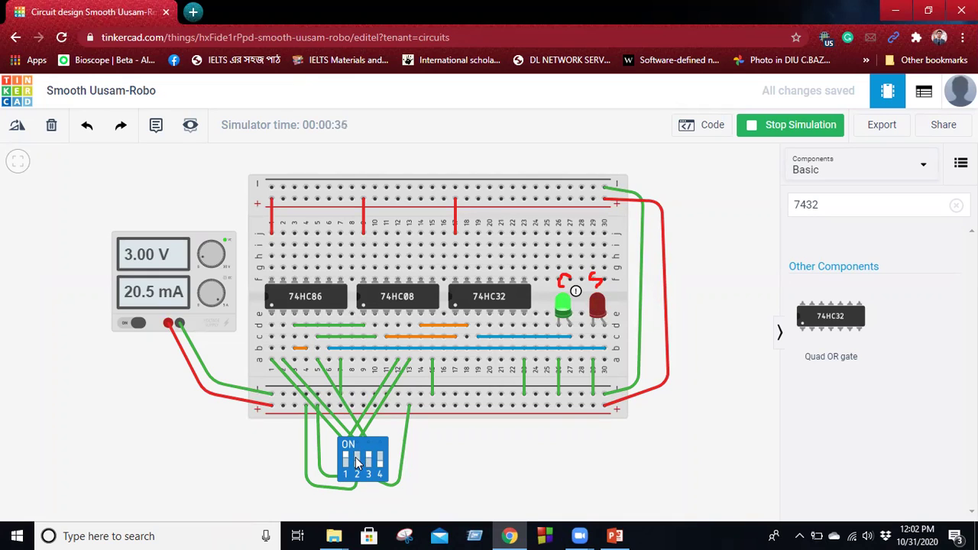
{"action": "left_click", "coordinate": [356, 462]}
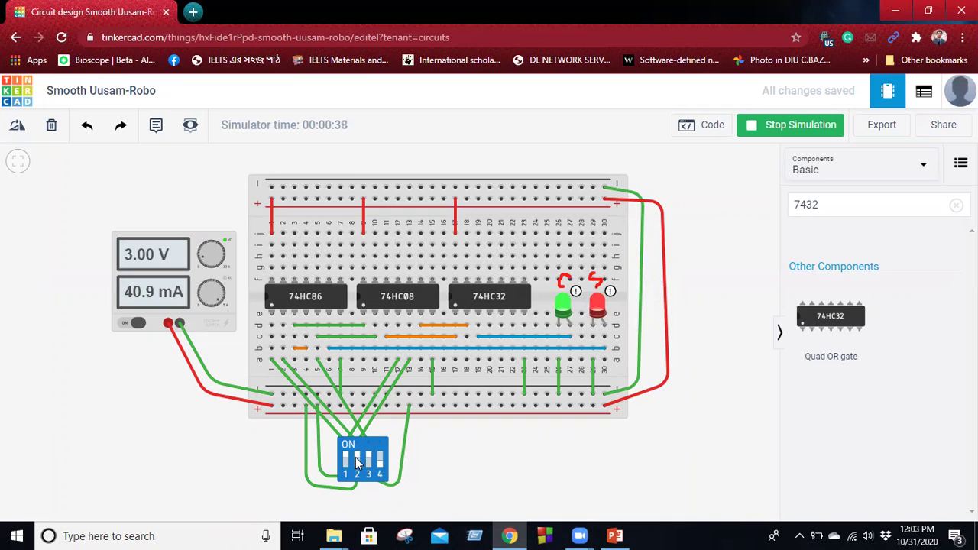